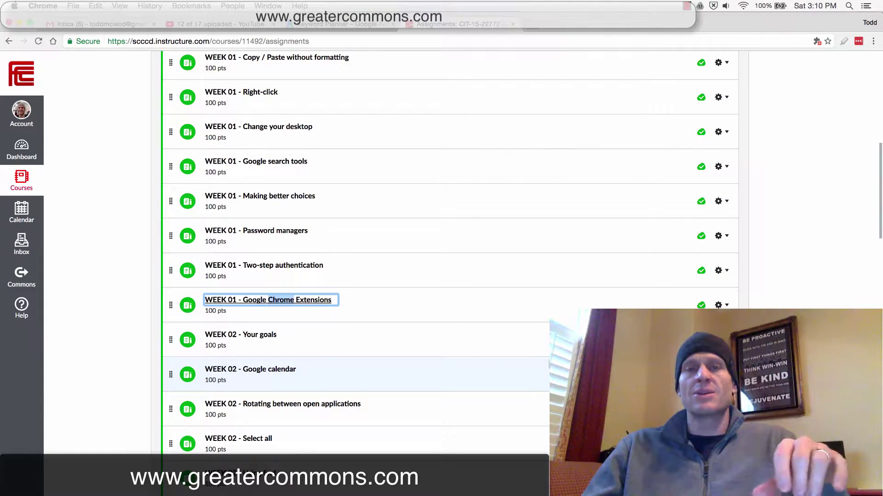
Step: Search Google for 'chrome download' in a new tab
{"action": "left_click", "coordinate": [527, 28]}
{"action": "type", "text": "chrome"}
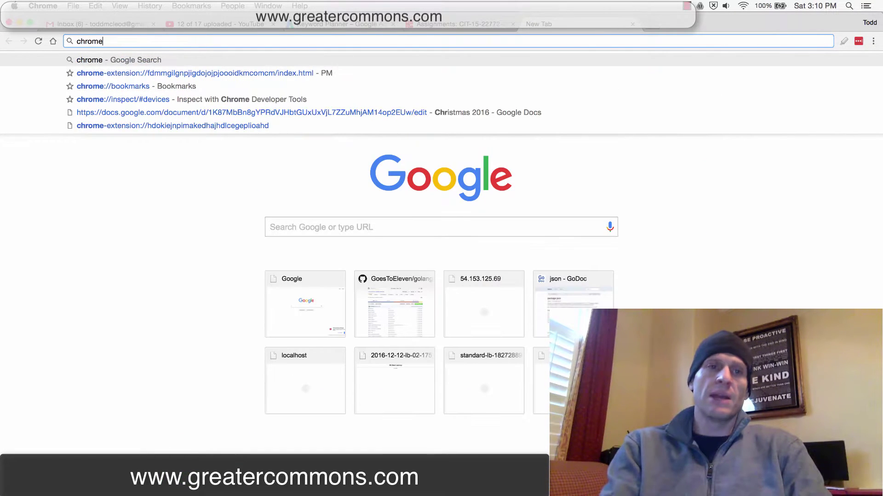
{"action": "type", "text": " download"}
{"action": "key", "text": "Return"}
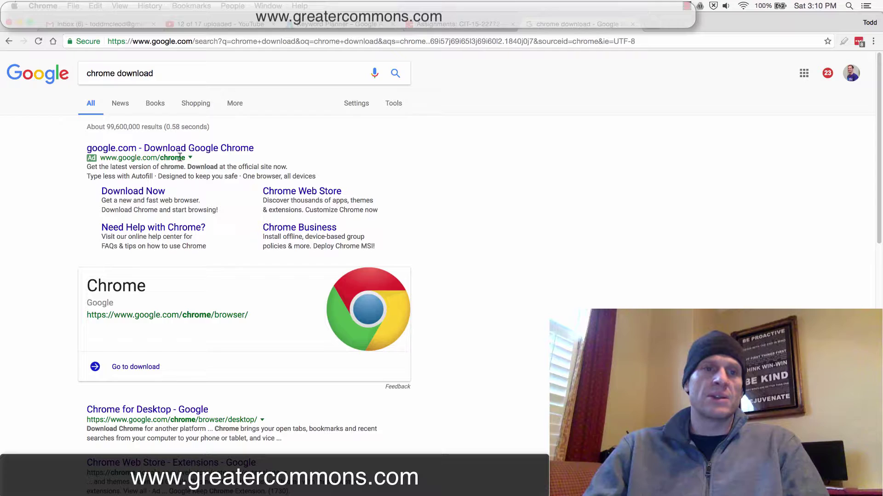
Step: Refine the search to 'chrome browser download' and open the official Google Chrome ad result
{"action": "left_click", "coordinate": [115, 74]}
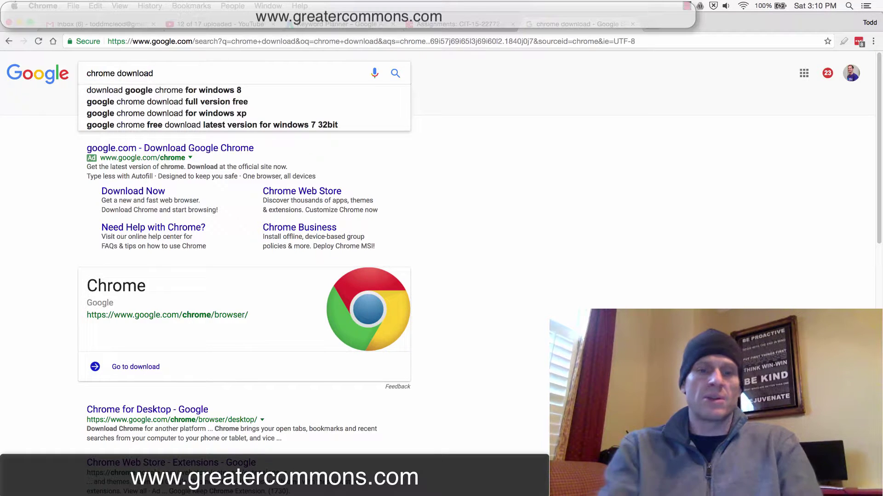
{"action": "type", "text": "browser"}
{"action": "key", "text": "Return"}
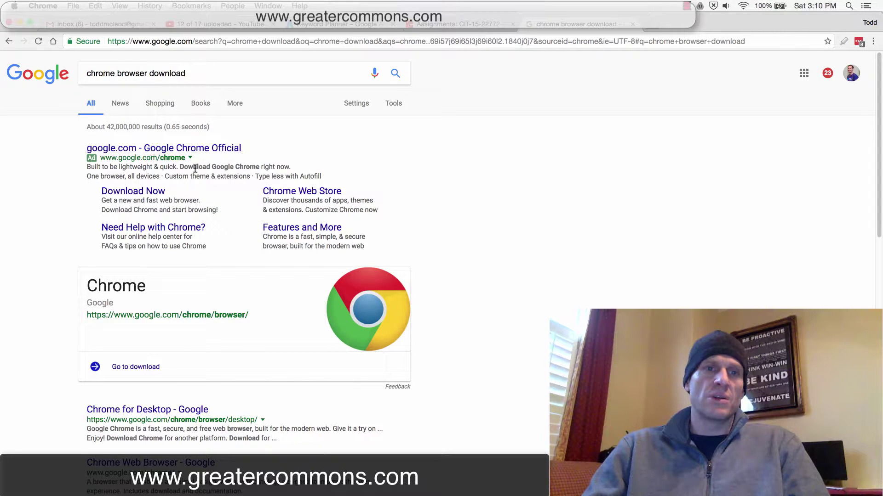
{"action": "left_click", "coordinate": [170, 148]}
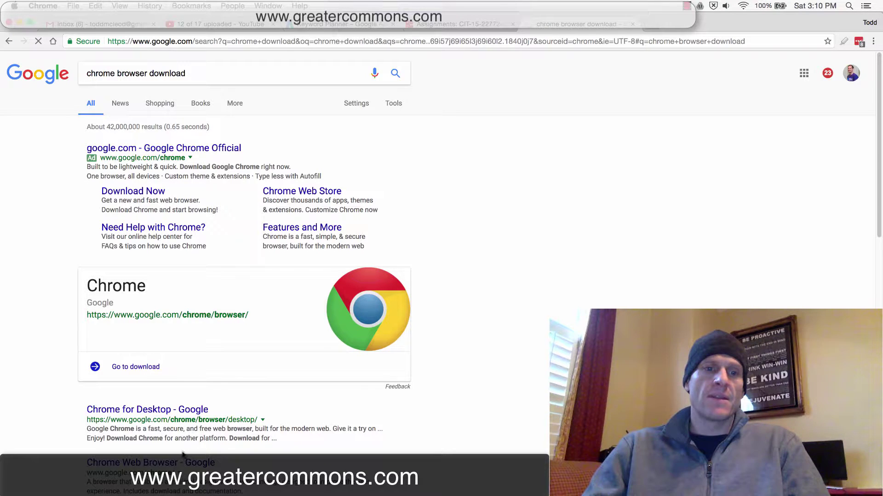
Step: Open the Google Chrome website, look at its Download menu, then close that tab to return to Canvas
{"action": "left_click", "coordinate": [133, 464]}
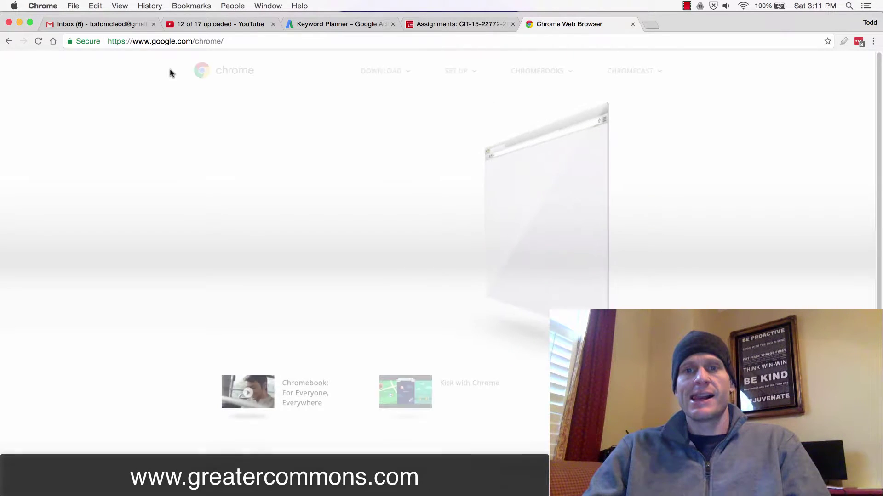
{"action": "mouse_move", "coordinate": [396, 79]}
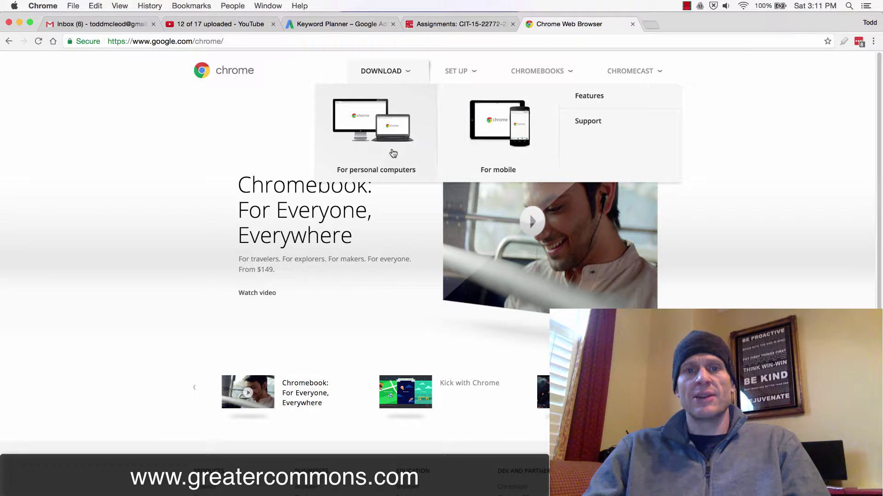
{"action": "left_click", "coordinate": [634, 25]}
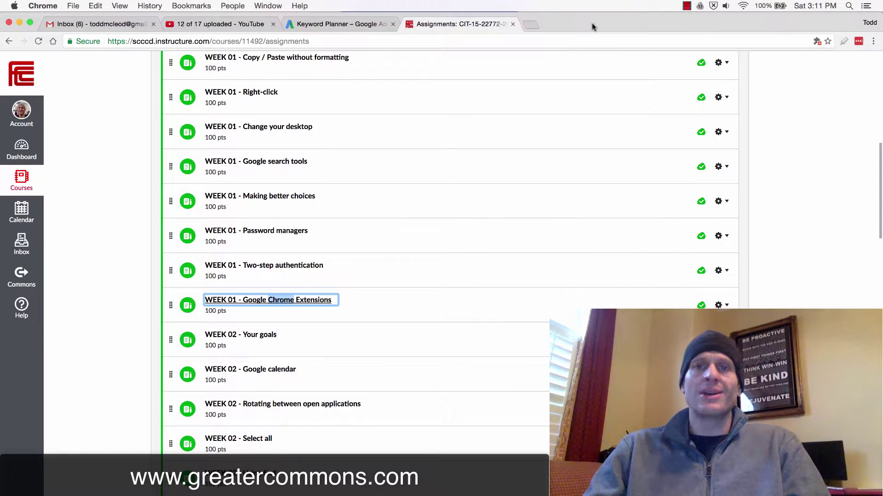
Step: Search 'chrome extensions' in a new tab and open the Chrome Web Store Extensions result
{"action": "left_click", "coordinate": [531, 23]}
{"action": "type", "text": "chro"}
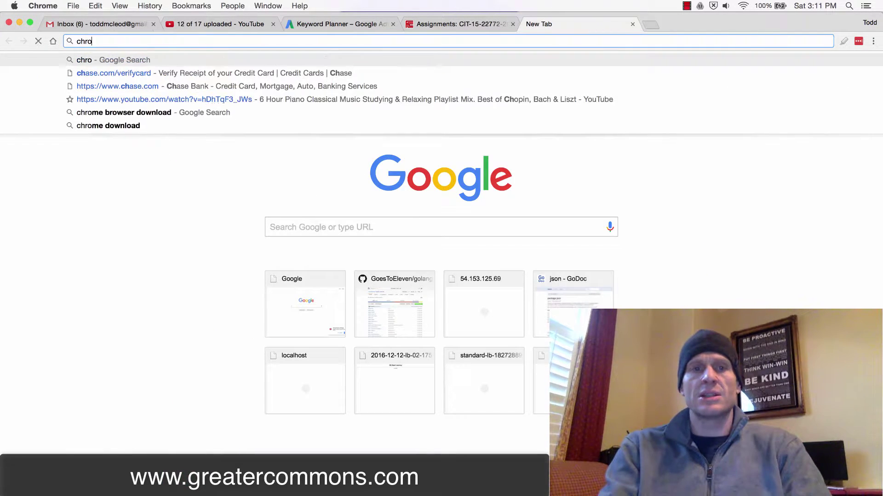
{"action": "type", "text": "me ex"}
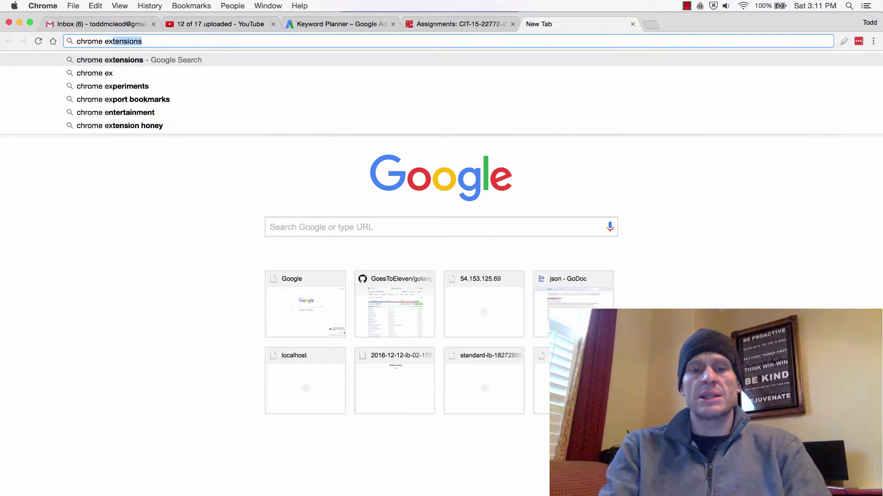
{"action": "type", "text": "tensions"}
{"action": "key", "text": "Return"}
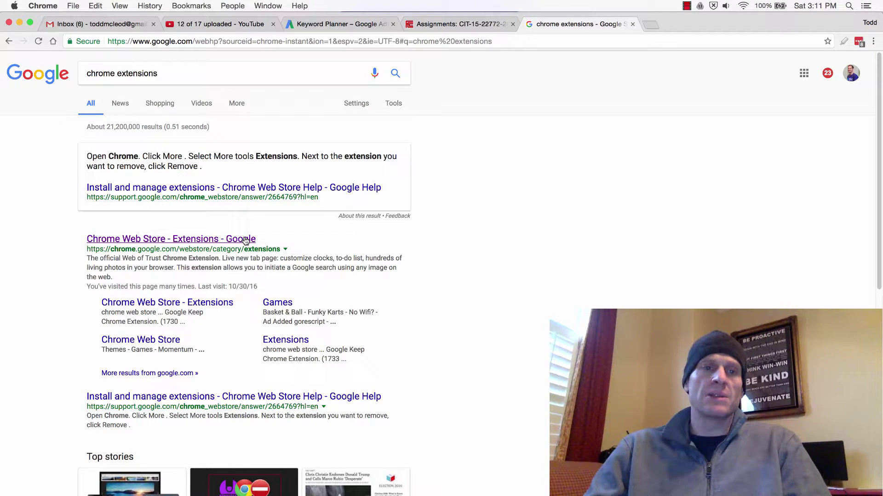
{"action": "left_click", "coordinate": [145, 240]}
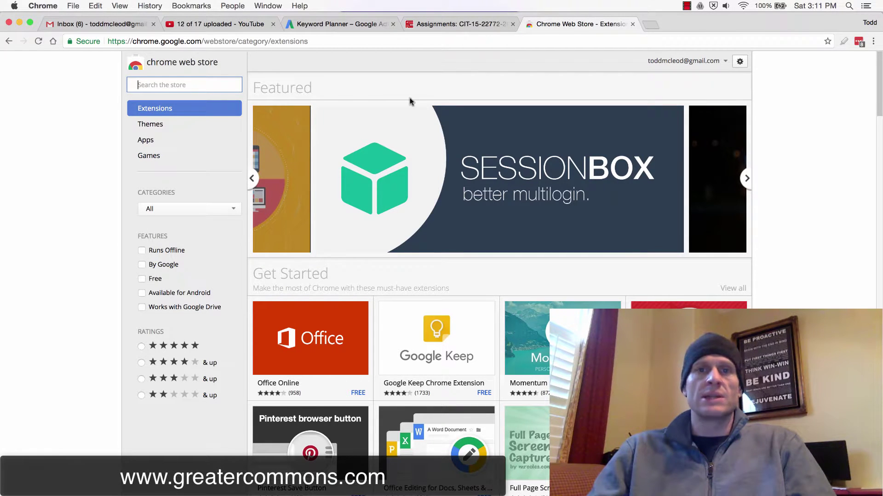
Step: Search the Chrome Web Store for 'twitter', browse the results, then refine the search to 'twitter bulk'
{"action": "left_click", "coordinate": [212, 85]}
{"action": "type", "text": "twitter"}
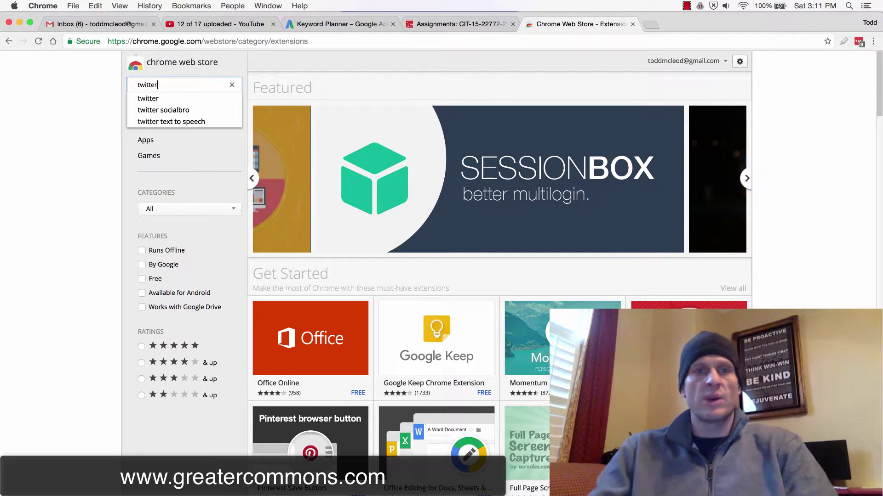
{"action": "key", "text": "Return"}
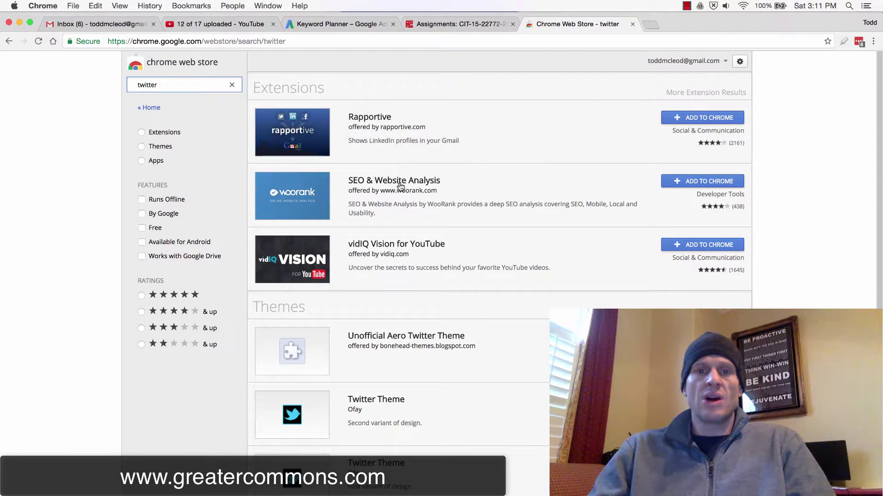
{"action": "scroll", "coordinate": [412, 447], "scroll_direction": "down", "scroll_amount": 5}
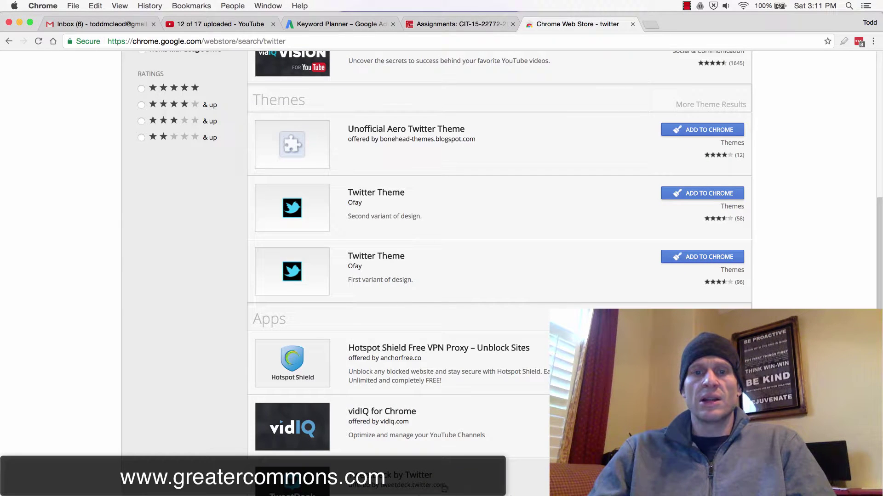
{"action": "scroll", "coordinate": [419, 428], "scroll_direction": "up", "scroll_amount": 5}
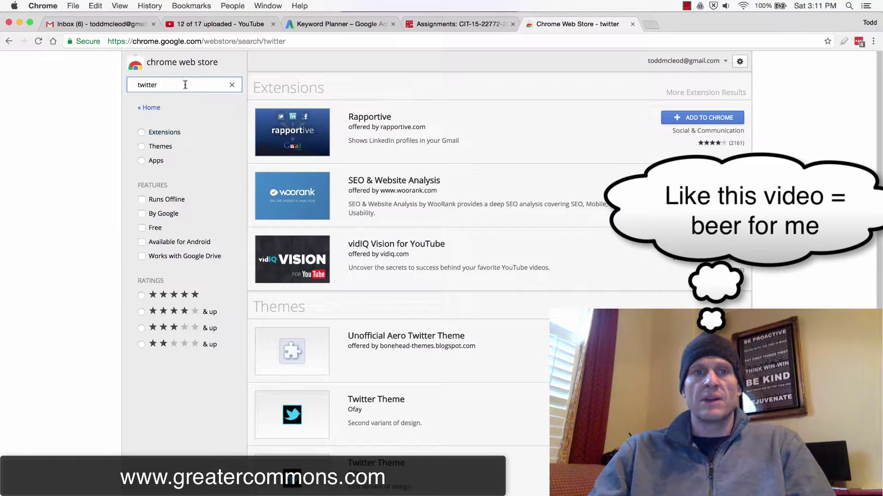
{"action": "type", "text": "bulk"}
{"action": "key", "text": "Return"}
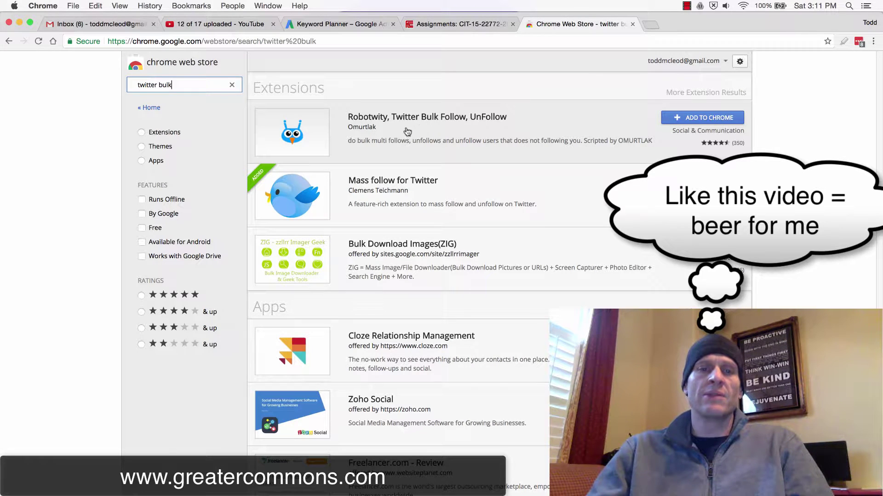
Step: Replace the store search with 'highlighter' and run it
{"action": "triple_click", "coordinate": [184, 85]}
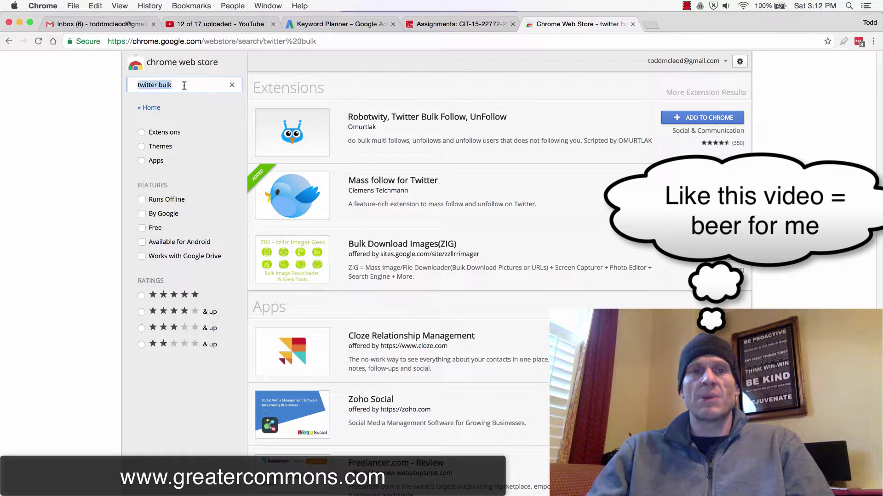
{"action": "type", "text": "highli"}
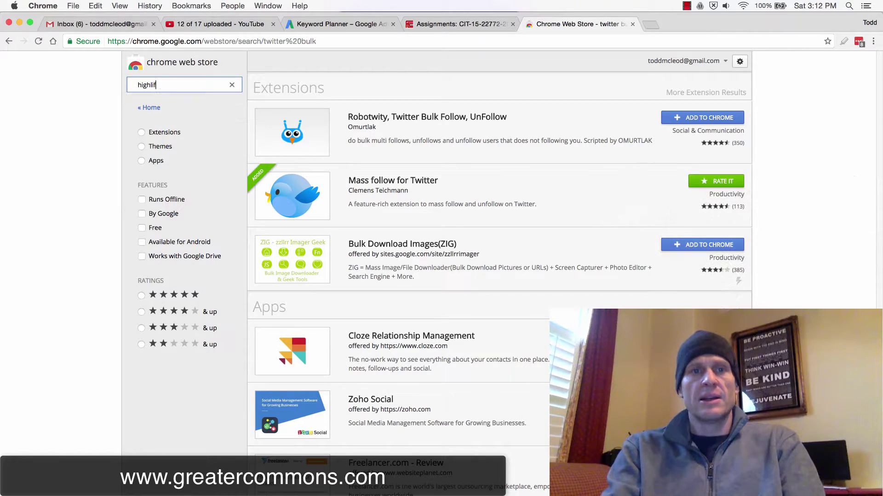
{"action": "type", "text": "ghte"}
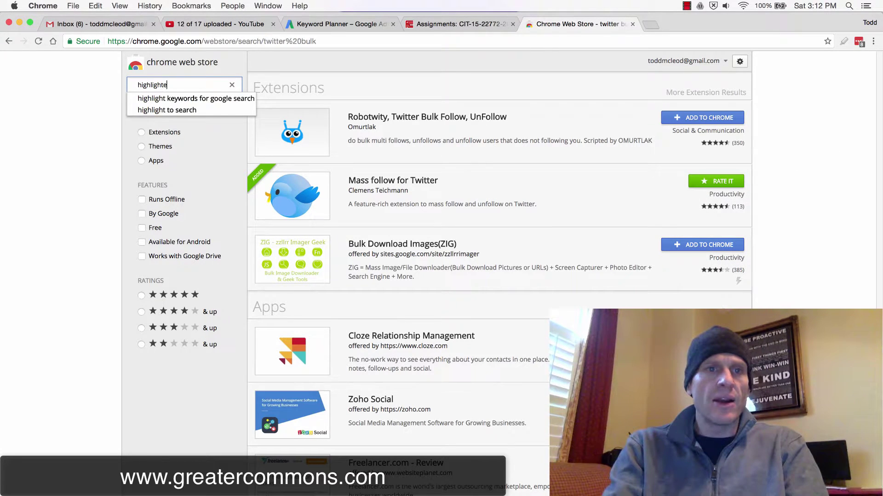
{"action": "type", "text": "r"}
{"action": "key", "text": "Return"}
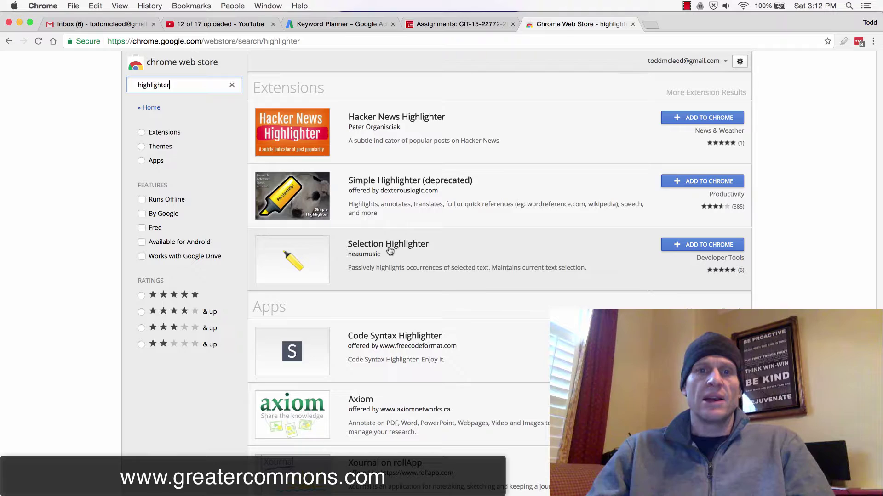
Step: Search the store for 'super simple highlighter', then go back to the plain 'highlighter' search
{"action": "double_click", "coordinate": [184, 84]}
{"action": "type", "text": "sup"}
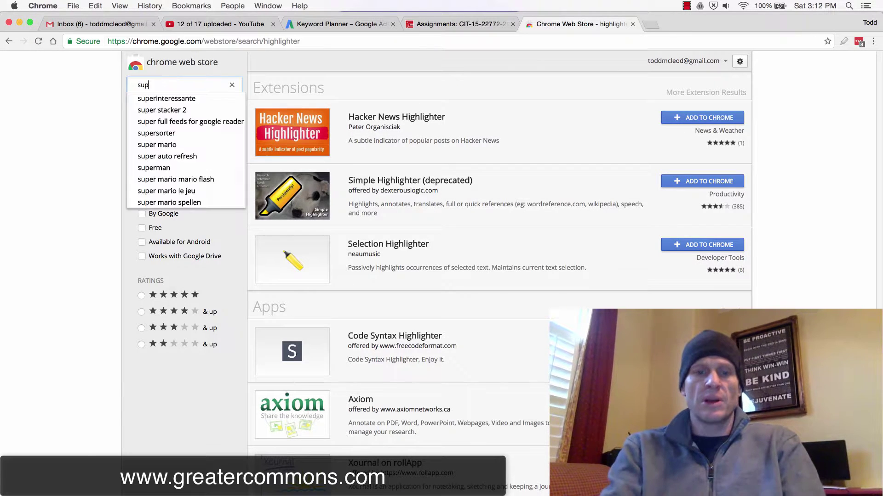
{"action": "type", "text": "er simple highlighter"}
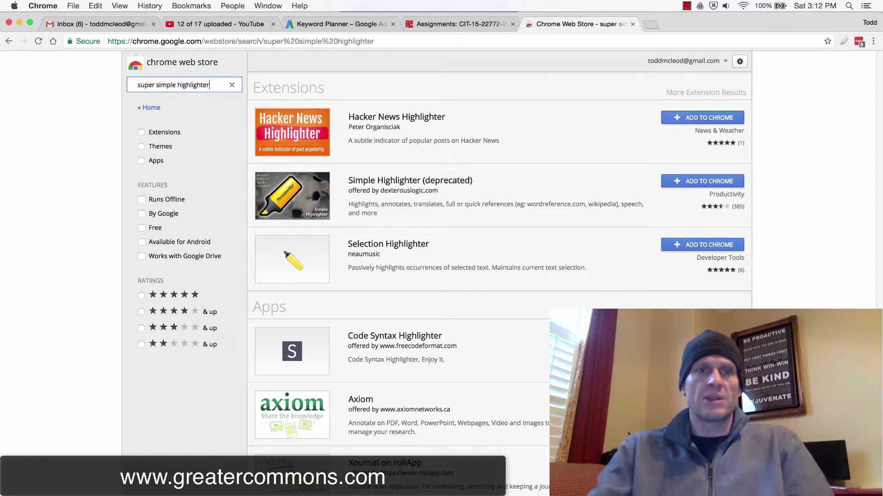
{"action": "key", "text": "Return"}
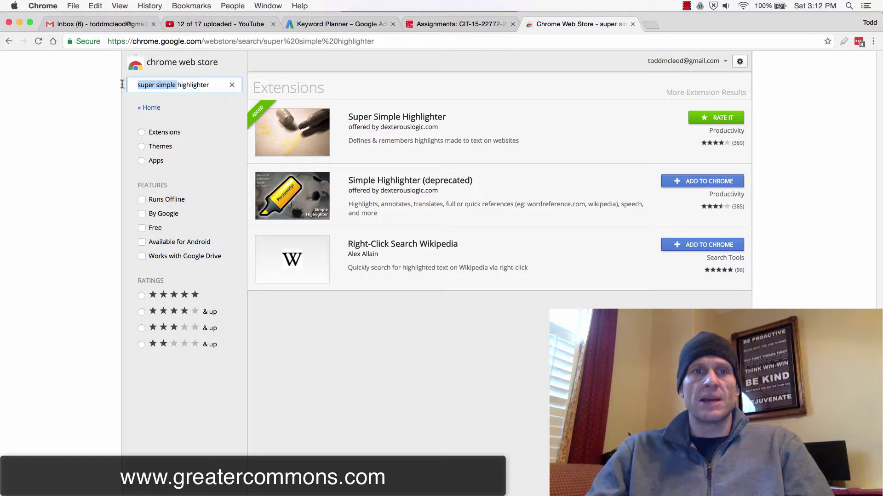
{"action": "key", "text": "BackSpace"}
{"action": "key", "text": "Return"}
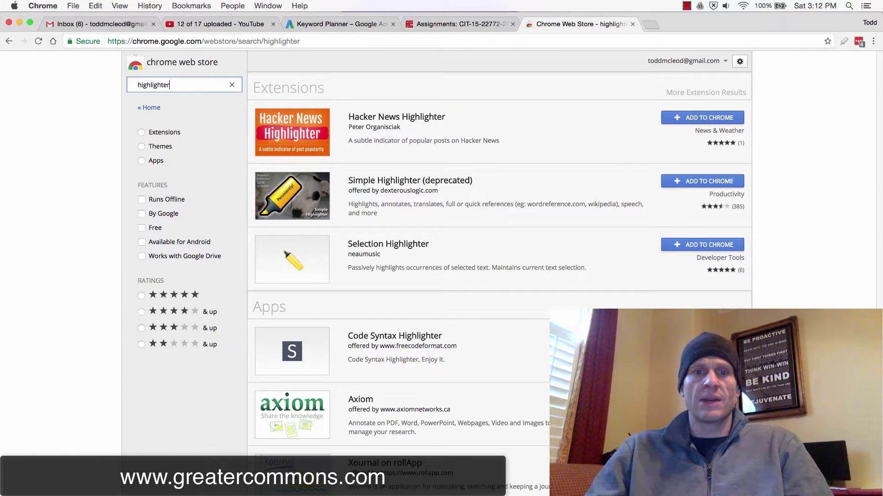
Step: Replace the store search text with 'super simple highlighter' to list Super Simple Highlighter first
{"action": "double_click", "coordinate": [150, 85]}
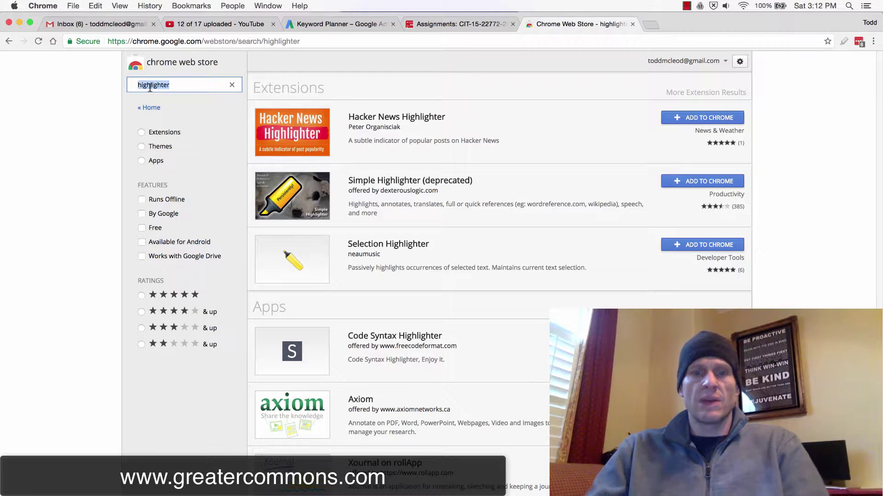
{"action": "type", "text": "super simple highl"}
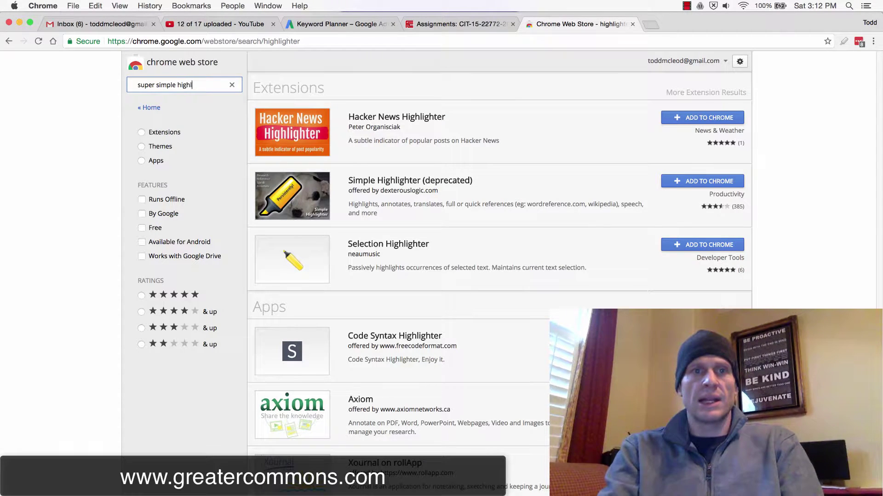
{"action": "type", "text": "ighter"}
{"action": "key", "text": "Return"}
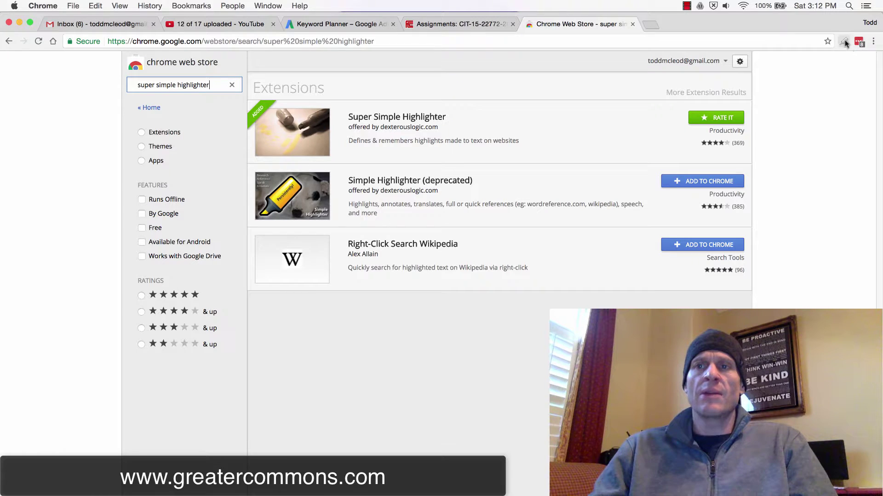
Step: Go to Chrome Settings > Extensions and find the enabled Super Simple Highlighter 3.10.0
{"action": "left_click", "coordinate": [873, 42]}
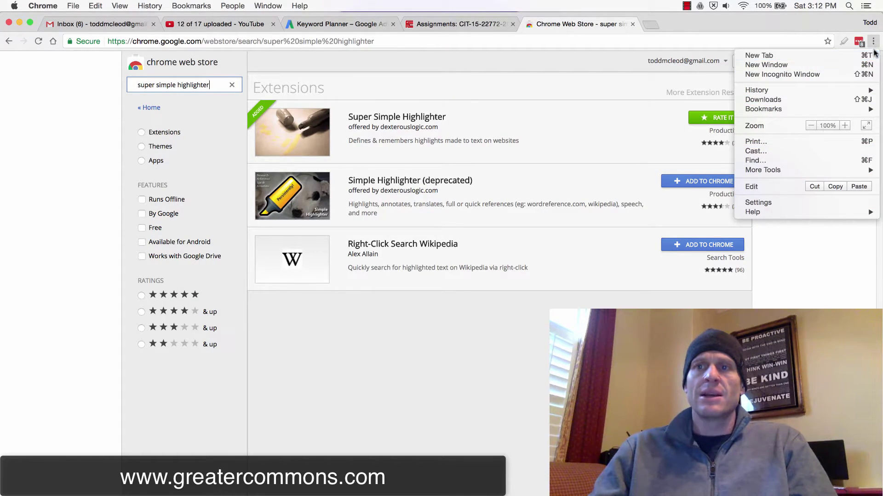
{"action": "left_click", "coordinate": [875, 45]}
{"action": "left_click", "coordinate": [875, 45]}
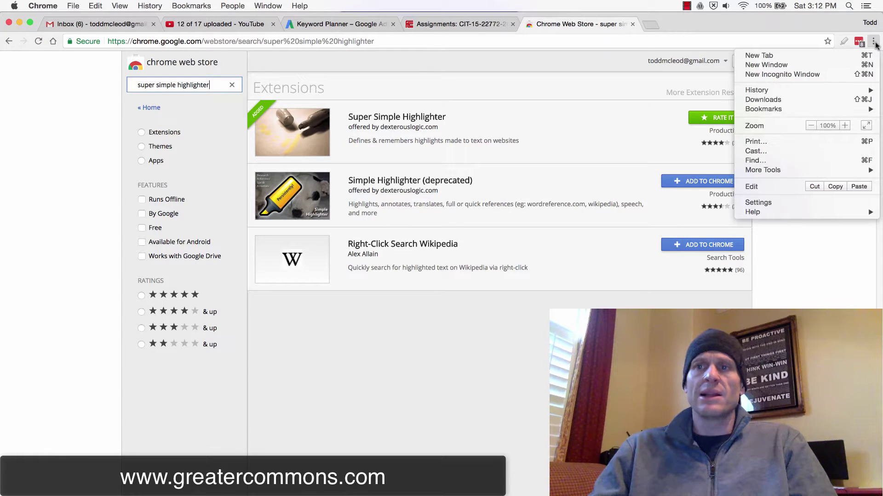
{"action": "left_click", "coordinate": [835, 202]}
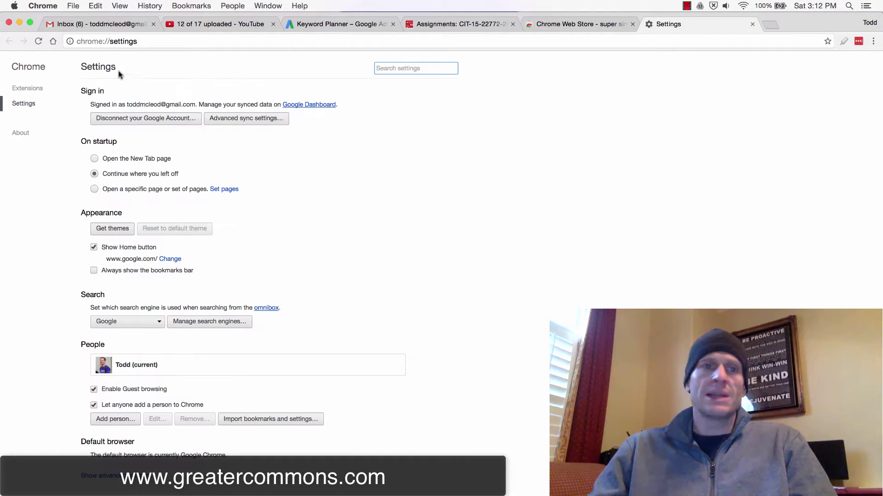
{"action": "left_click", "coordinate": [35, 88]}
{"action": "scroll", "coordinate": [69, 148], "scroll_direction": "down", "scroll_amount": 10}
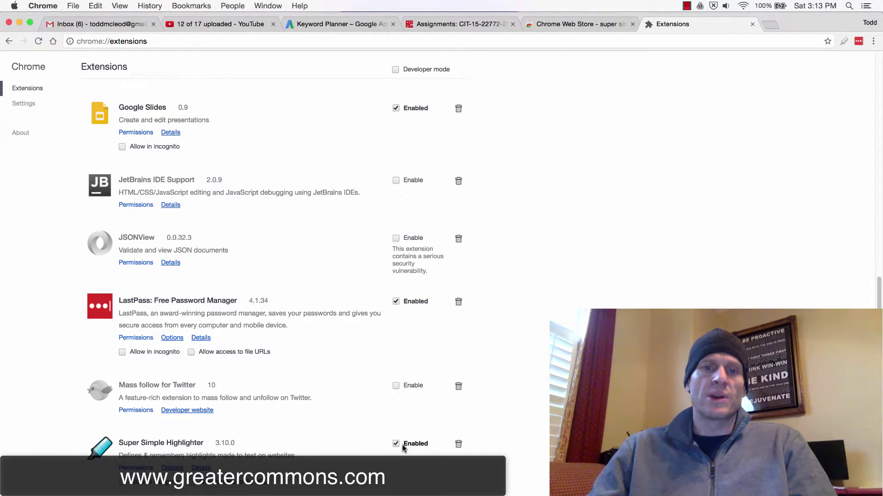
Step: Close the Extensions tab and load godoc.org/net/http in a new tab from the 'god' address suggestion
{"action": "left_click", "coordinate": [752, 24]}
{"action": "left_click", "coordinate": [650, 24]}
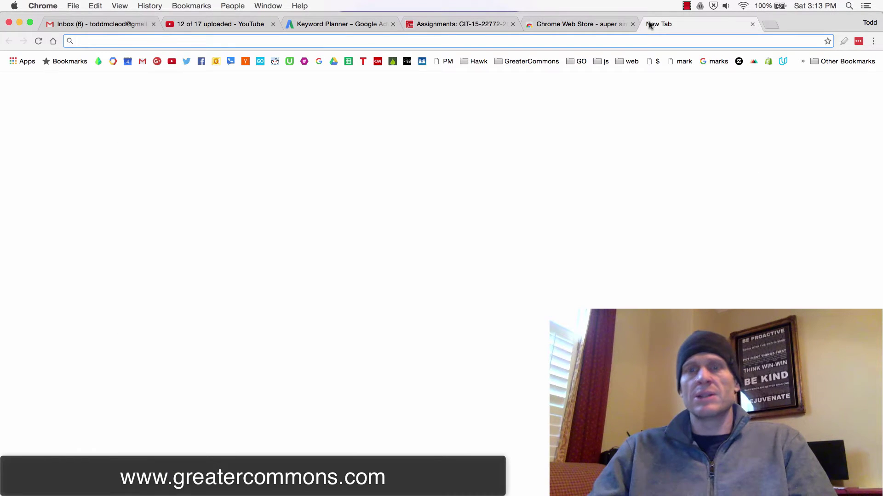
{"action": "type", "text": "godoc.org"}
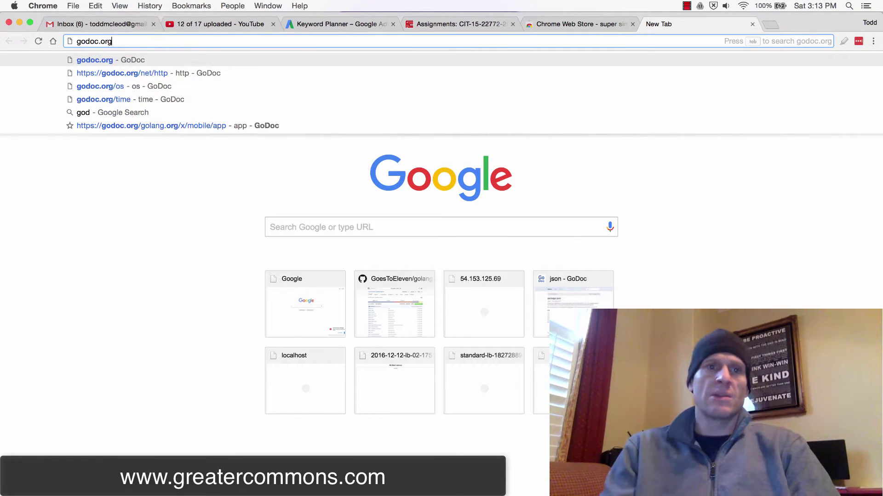
{"action": "key", "text": "Down"}
{"action": "key", "text": "Return"}
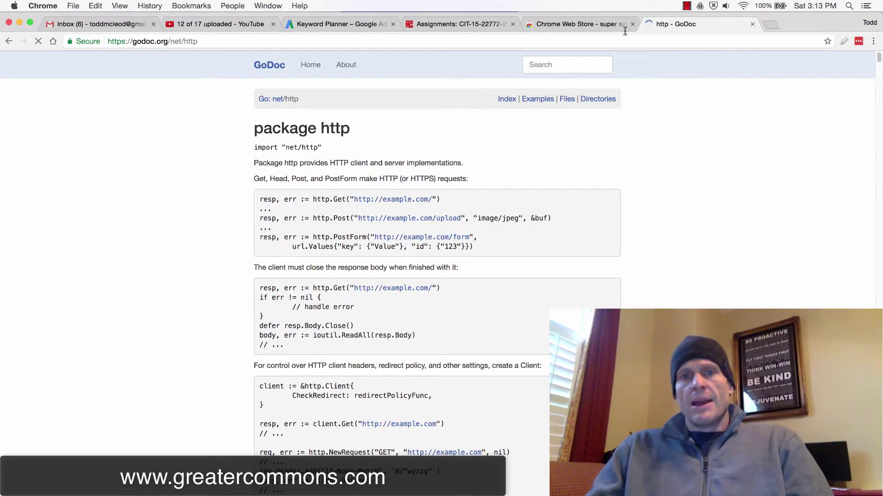
{"action": "scroll", "coordinate": [467, 122], "scroll_direction": "down", "scroll_amount": 20}
{"action": "scroll", "coordinate": [453, 119], "scroll_direction": "down", "scroll_amount": 15}
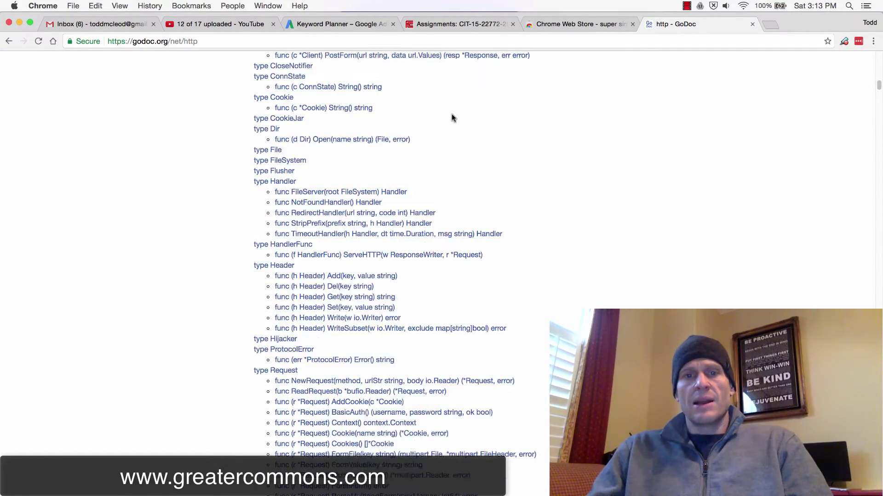
{"action": "scroll", "coordinate": [451, 118], "scroll_direction": "up", "scroll_amount": 20}
{"action": "scroll", "coordinate": [452, 125], "scroll_direction": "down", "scroll_amount": 15}
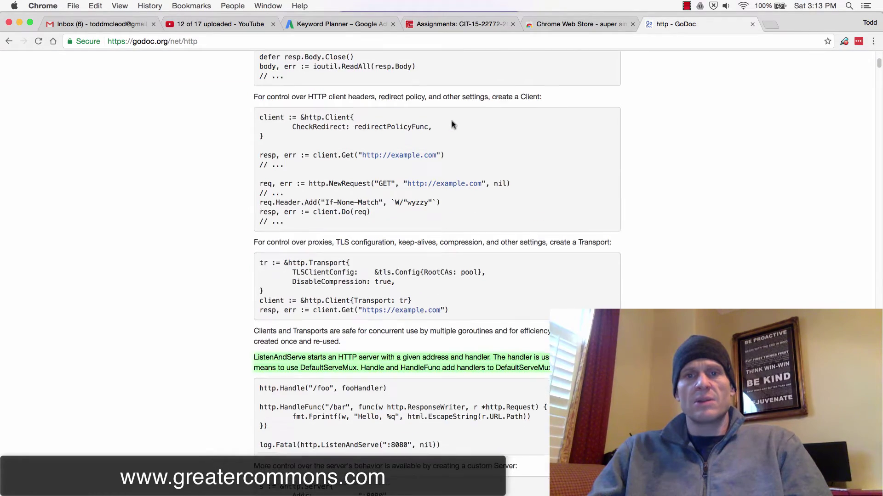
{"action": "scroll", "coordinate": [452, 120], "scroll_direction": "up", "scroll_amount": 6}
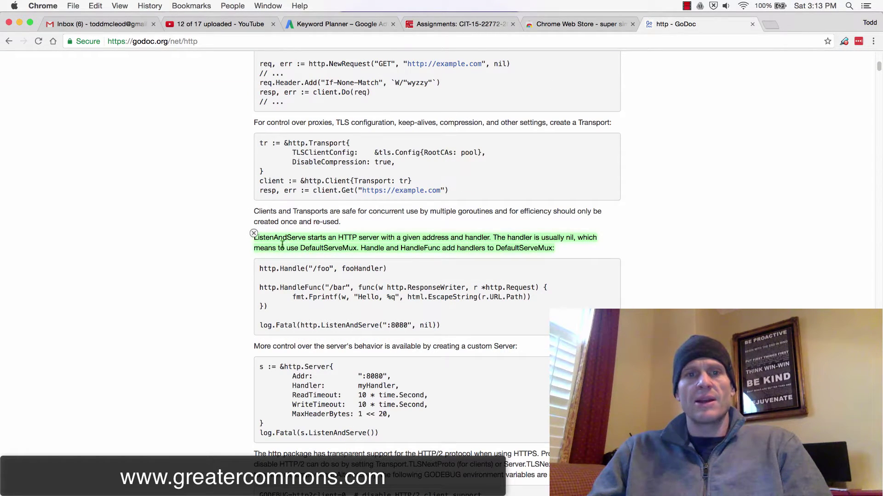
{"action": "scroll", "coordinate": [340, 211], "scroll_direction": "up", "scroll_amount": 3}
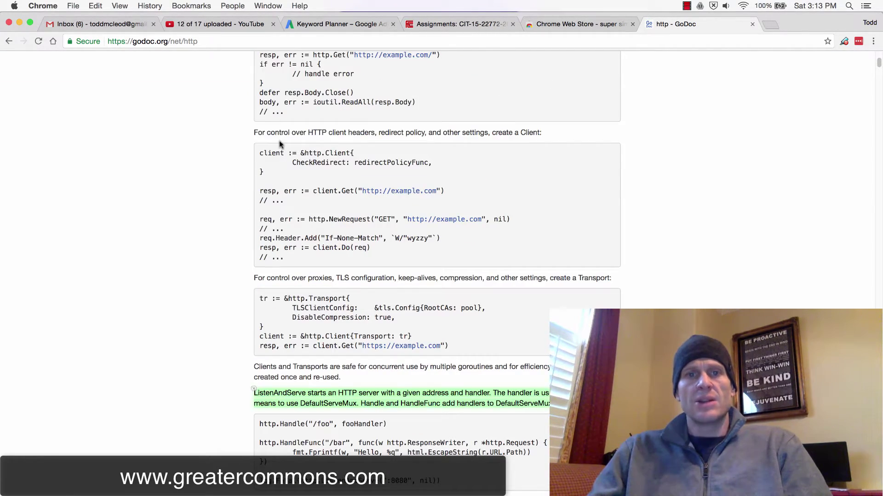
Step: Highlight the HTTP client headers sentence yellow via Super Simple Highlighter, then delete it from the highlights list
{"action": "left_click_drag", "start_coordinate": [252, 137], "coordinate": [539, 130]}
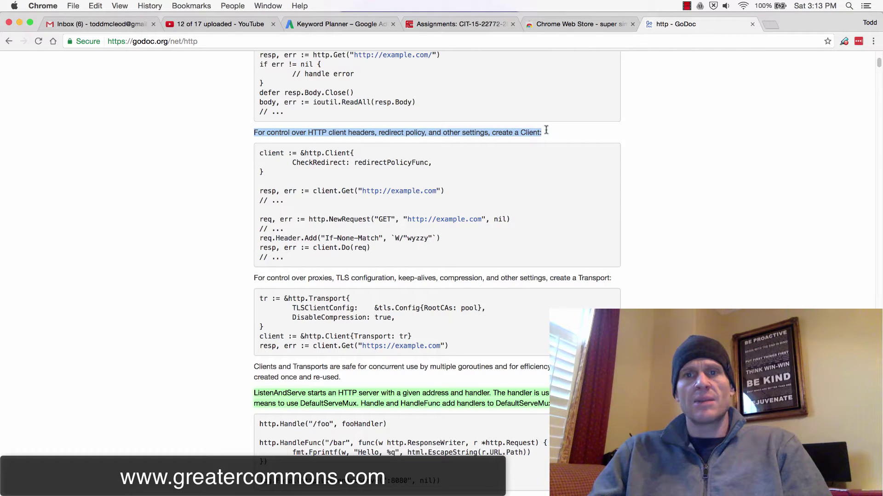
{"action": "right_click", "coordinate": [515, 132]}
{"action": "mouse_move", "coordinate": [558, 199]}
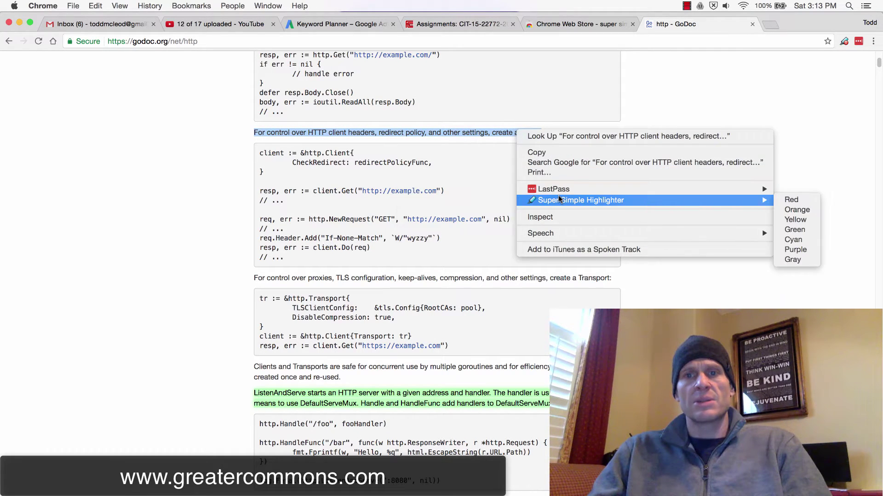
{"action": "left_click", "coordinate": [809, 224]}
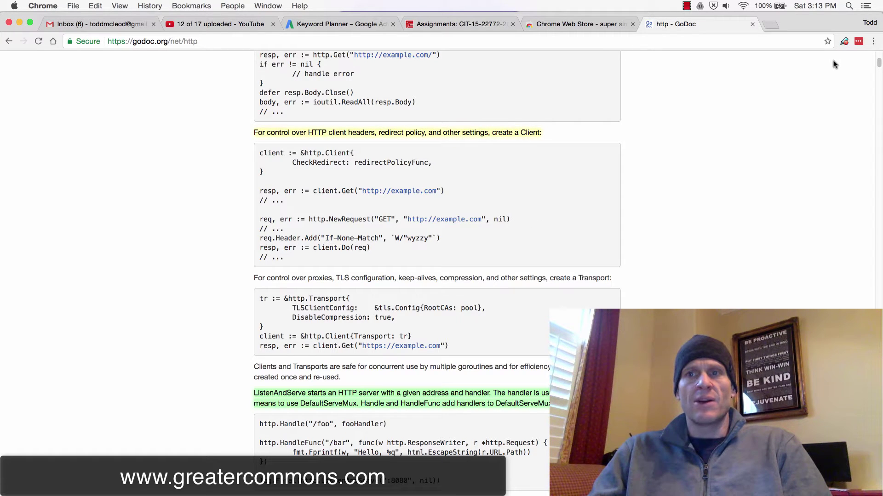
{"action": "left_click", "coordinate": [842, 41]}
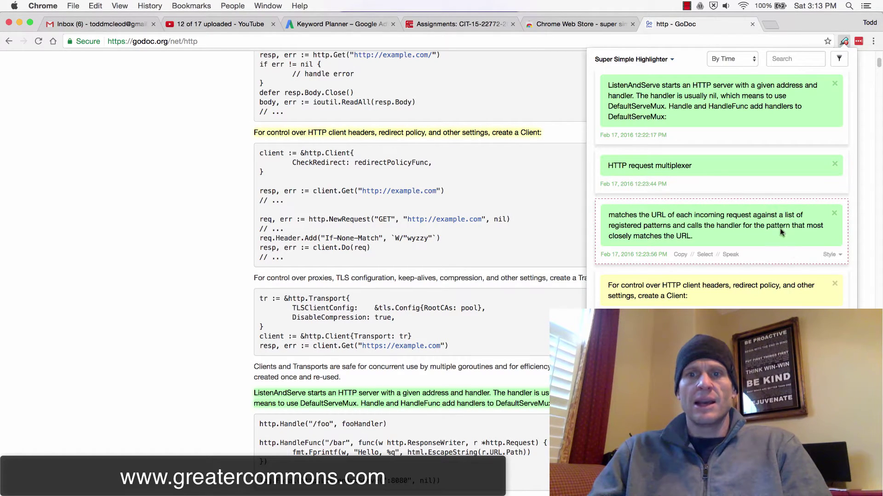
{"action": "left_click", "coordinate": [835, 288]}
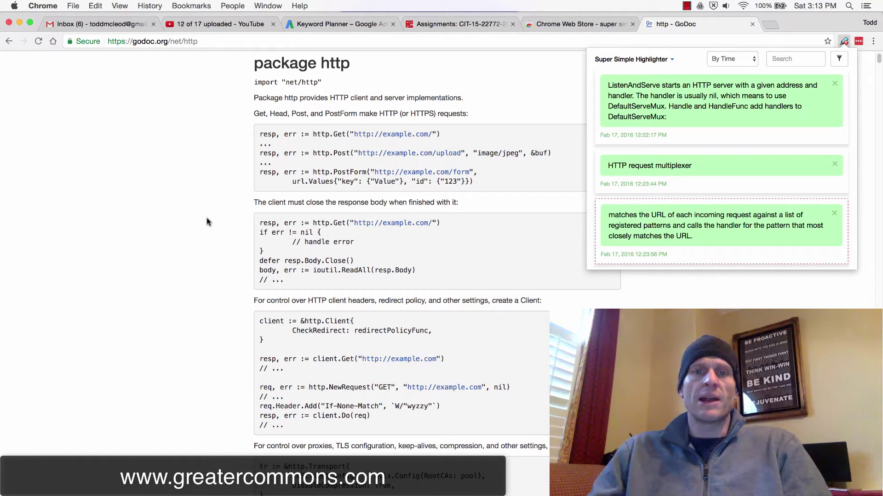
Step: Dismiss the Super Simple Highlighter popup and scroll down to the green ListenAndServe paragraph
{"action": "left_click", "coordinate": [206, 222]}
{"action": "scroll", "coordinate": [219, 340], "scroll_direction": "down", "scroll_amount": 5}
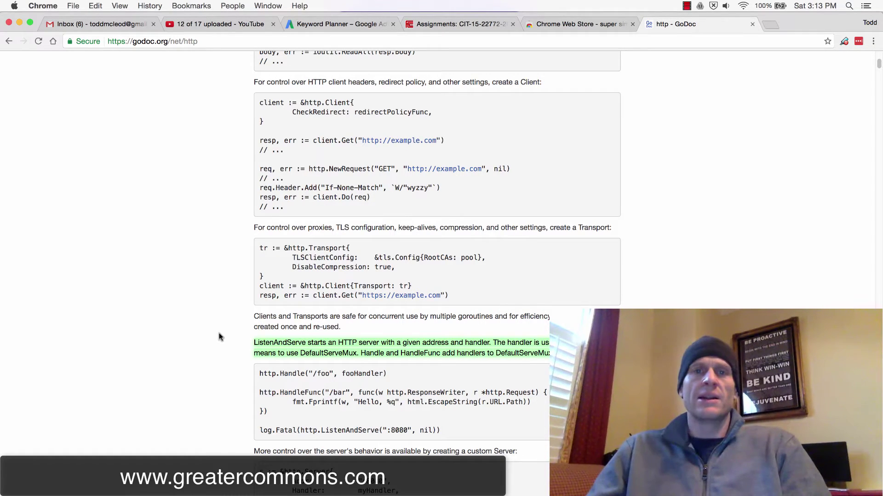
Step: Load greatercommons.com in a new tab to reach its Learn. Teach. Earn. Coming Soon splash
{"action": "key", "text": "super+t"}
{"action": "type", "text": "g"}
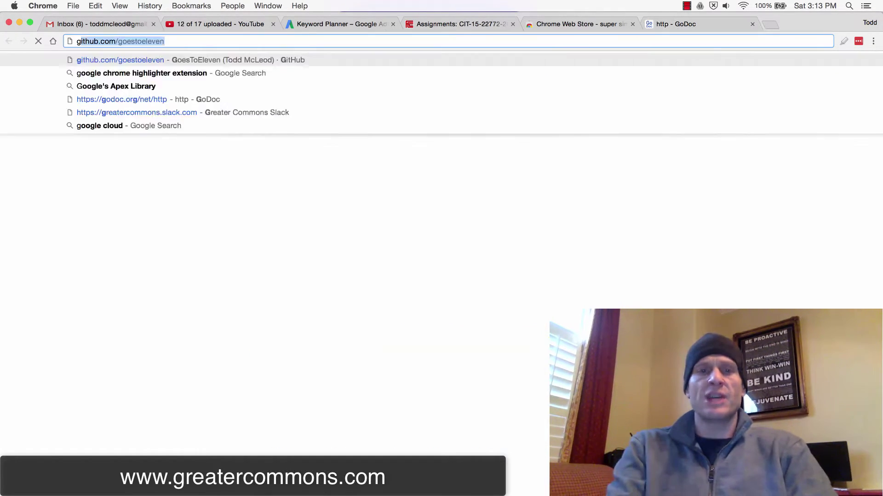
{"action": "type", "text": "reatercommons.com"}
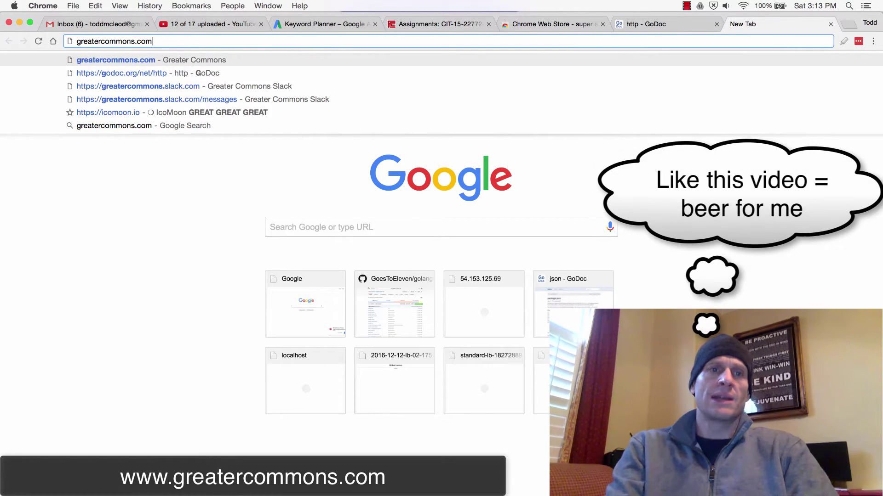
{"action": "key", "text": "Return"}
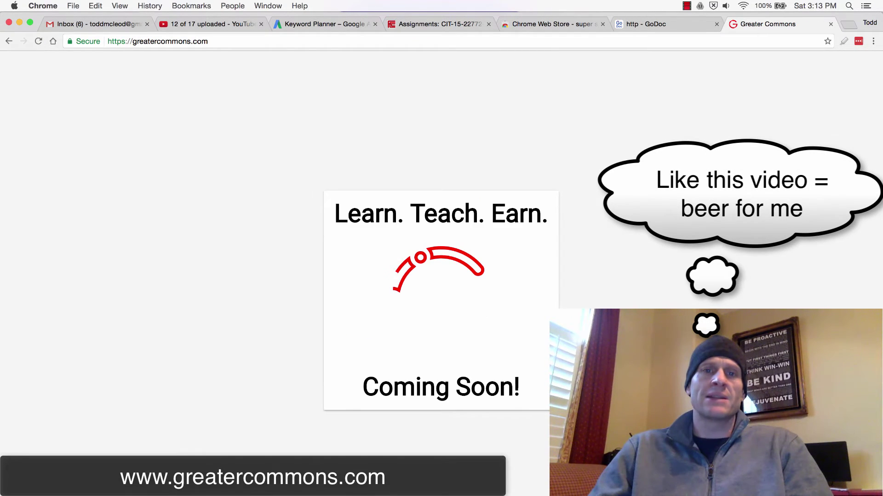